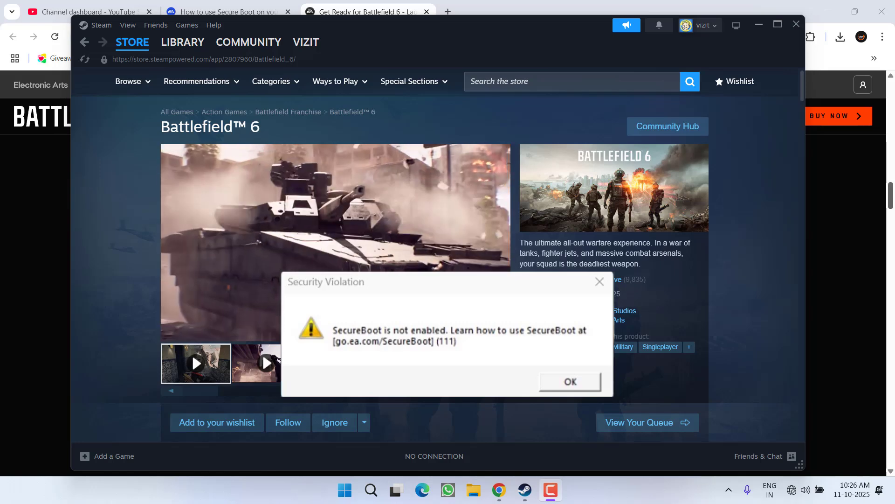
Dismiss the Security Violation dialog and view the Battlefield 6 PC specifications page.
{"action": "left_click", "coordinate": [18, 163]}
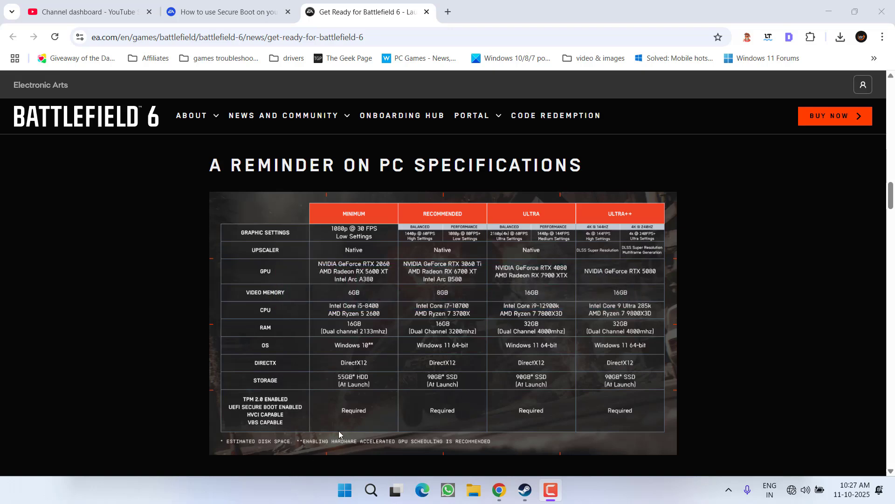
Launch System Information with msinfo32 and check that BIOS Mode reads UEFI.
{"action": "right_click", "coordinate": [349, 487]}
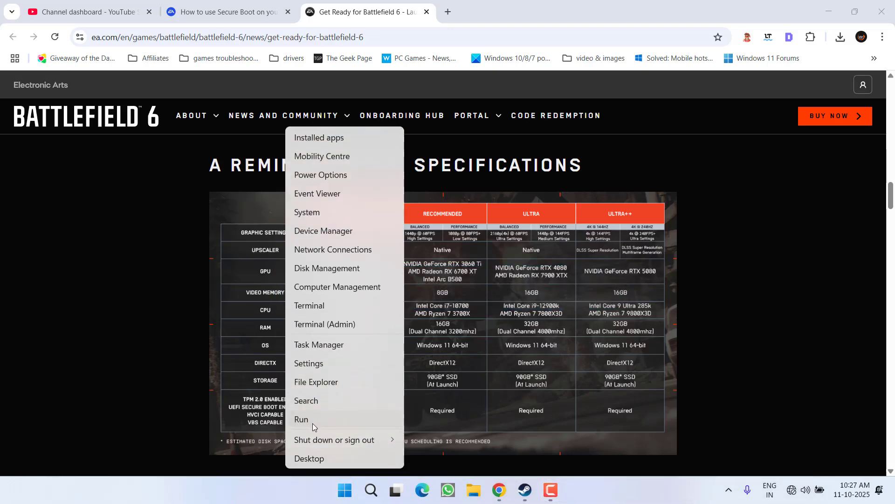
{"action": "left_click", "coordinate": [312, 423]}
{"action": "type", "text": "msin"}
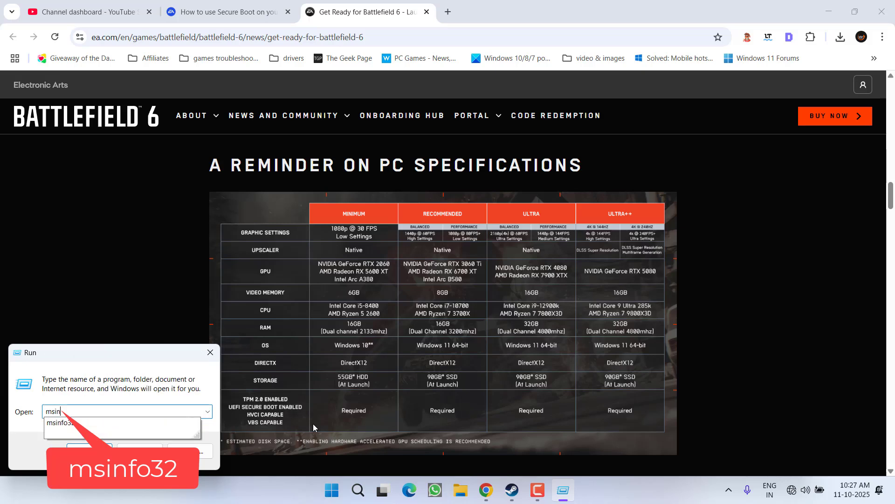
{"action": "key", "text": "Down"}
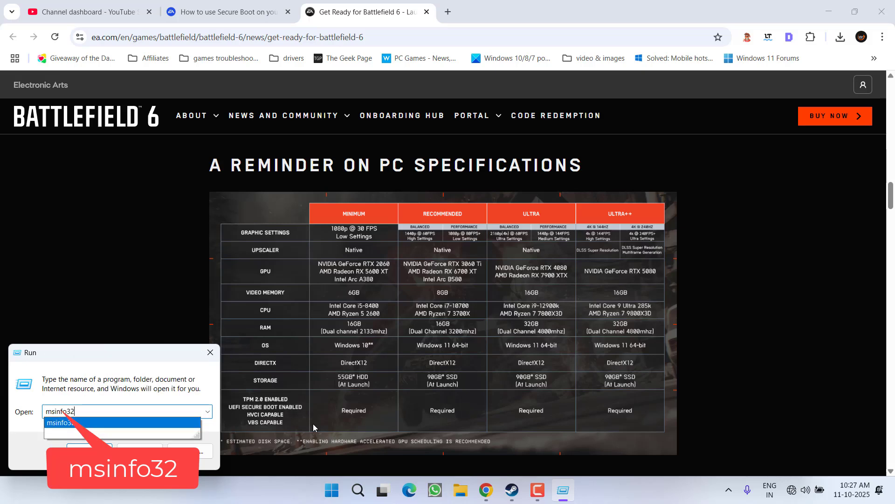
{"action": "key", "text": "Return"}
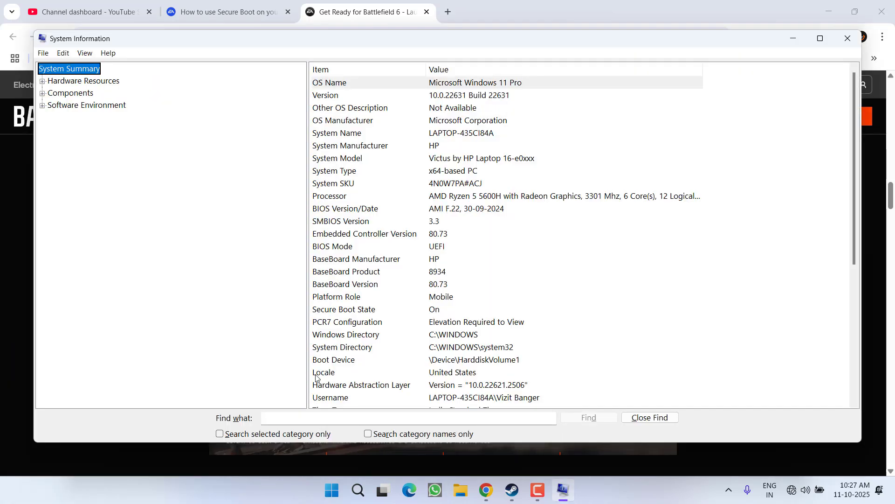
{"action": "left_click", "coordinate": [342, 251]}
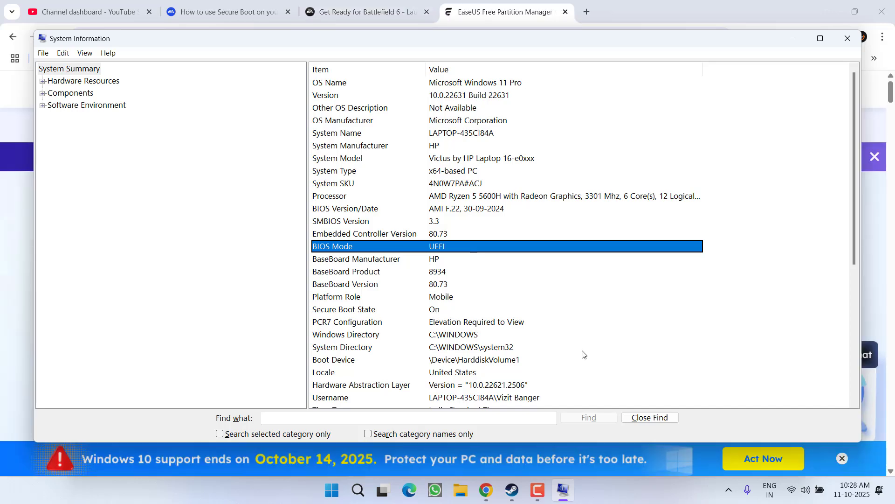
Go to the EaseUS Partition Master Free page and review its download section.
{"action": "left_click", "coordinate": [1, 315]}
{"action": "scroll", "coordinate": [376, 238], "scroll_direction": "down", "scroll_amount": 1}
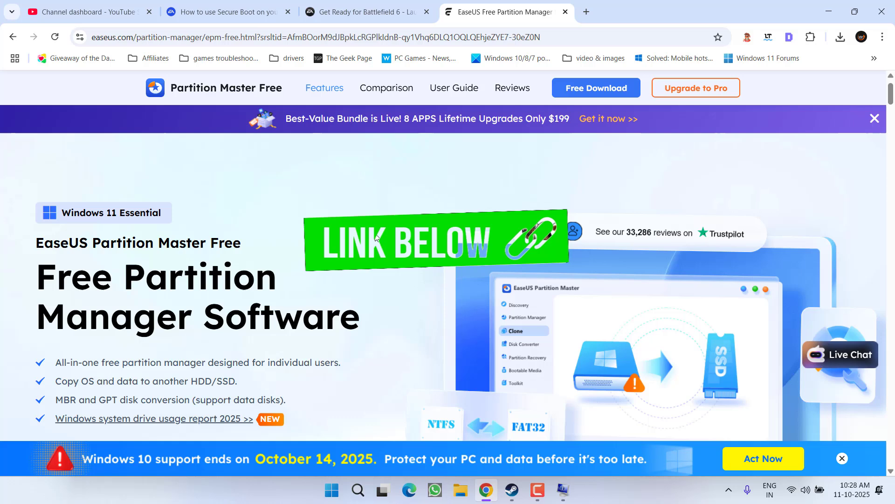
{"action": "double_click", "coordinate": [75, 258]}
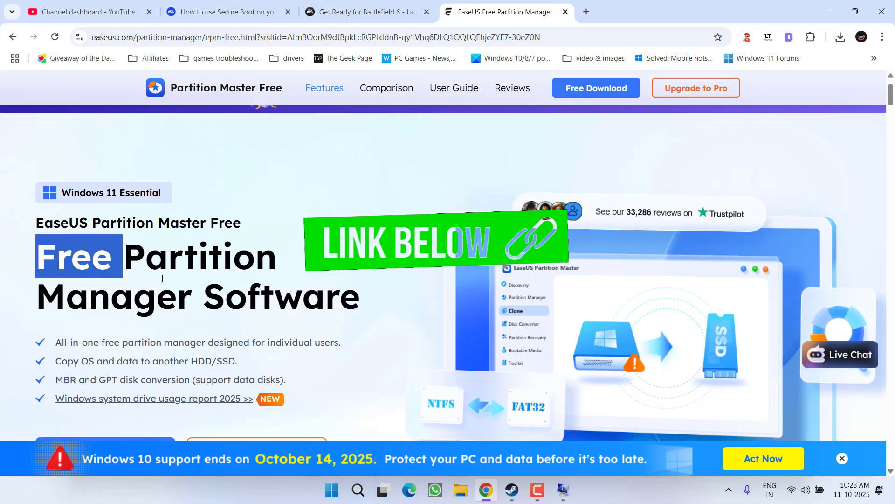
{"action": "left_click_drag", "start_coordinate": [162, 278], "coordinate": [362, 294]}
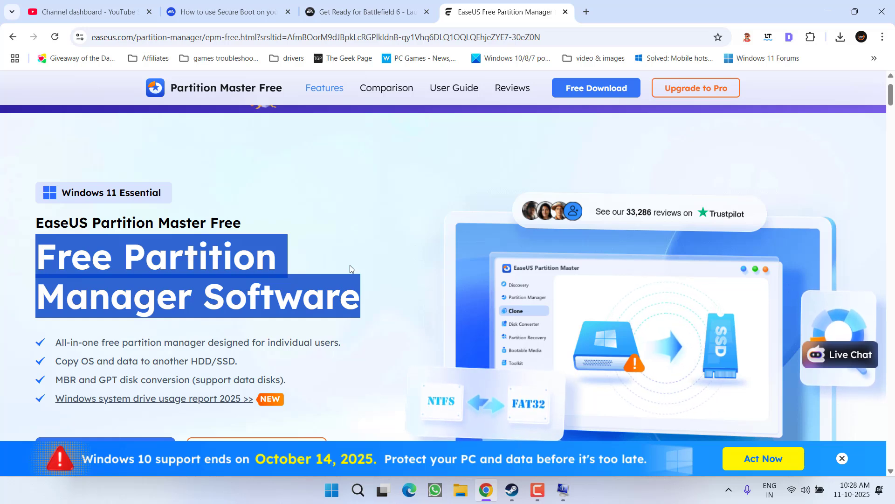
{"action": "scroll", "coordinate": [348, 268], "scroll_direction": "down", "scroll_amount": 2}
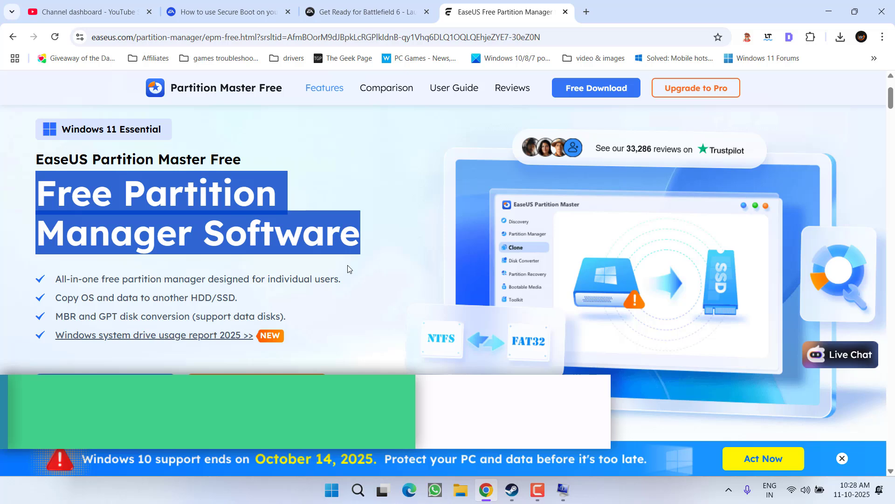
{"action": "scroll", "coordinate": [349, 269], "scroll_direction": "down", "scroll_amount": 4}
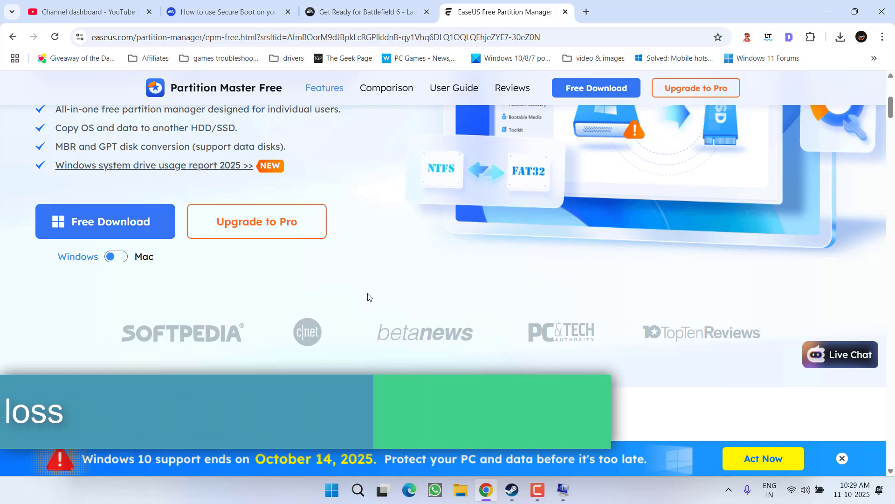
{"action": "scroll", "coordinate": [404, 284], "scroll_direction": "down", "scroll_amount": 5}
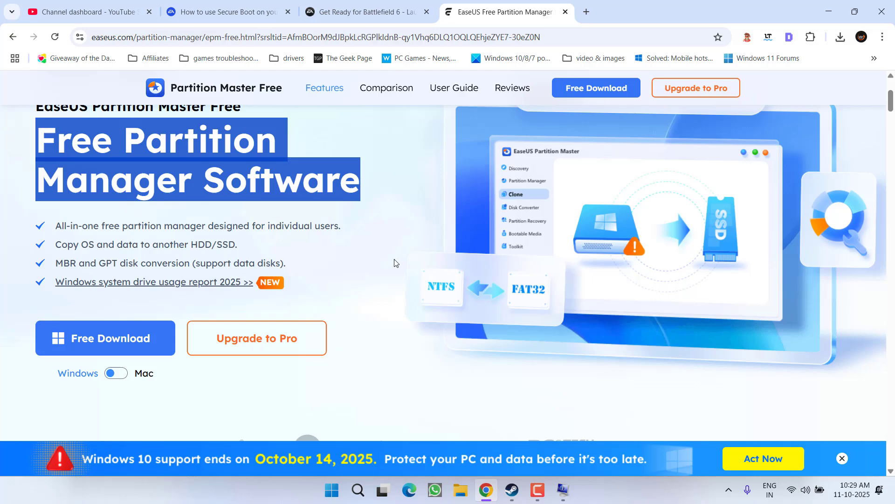
{"action": "scroll", "coordinate": [52, 135], "scroll_direction": "up", "scroll_amount": 4}
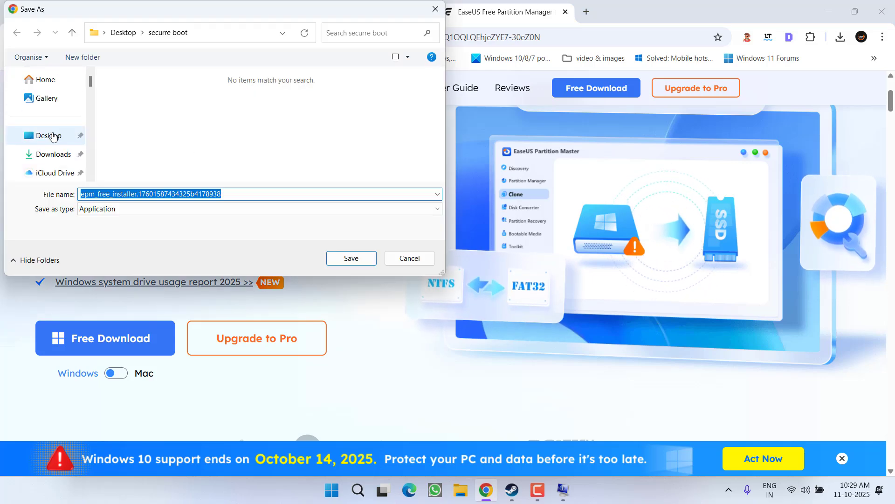
Save the installer to the Desktop and close the limited-time upgrade offer.
{"action": "left_click", "coordinate": [52, 135]}
{"action": "left_click", "coordinate": [351, 258]}
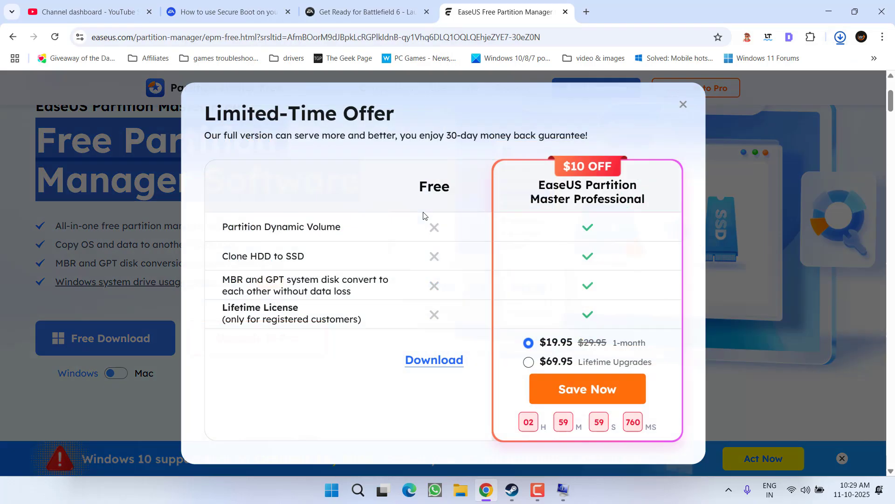
{"action": "left_click", "coordinate": [637, 115]}
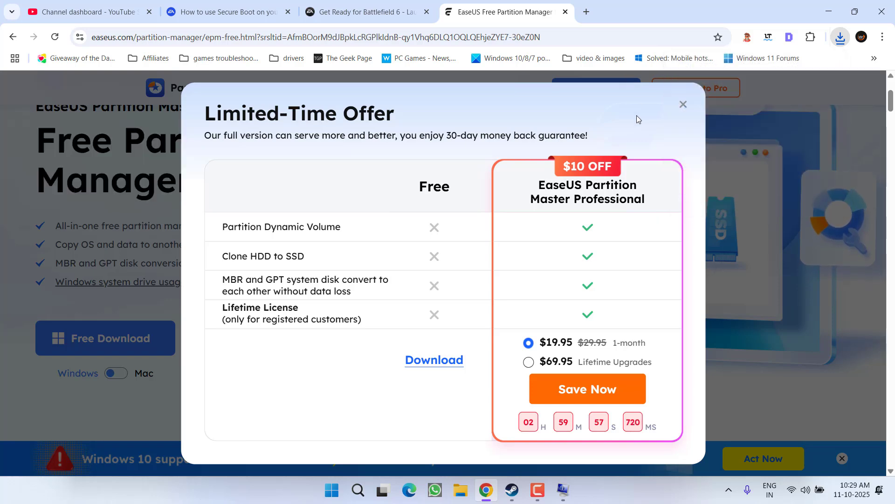
{"action": "left_click", "coordinate": [683, 104]}
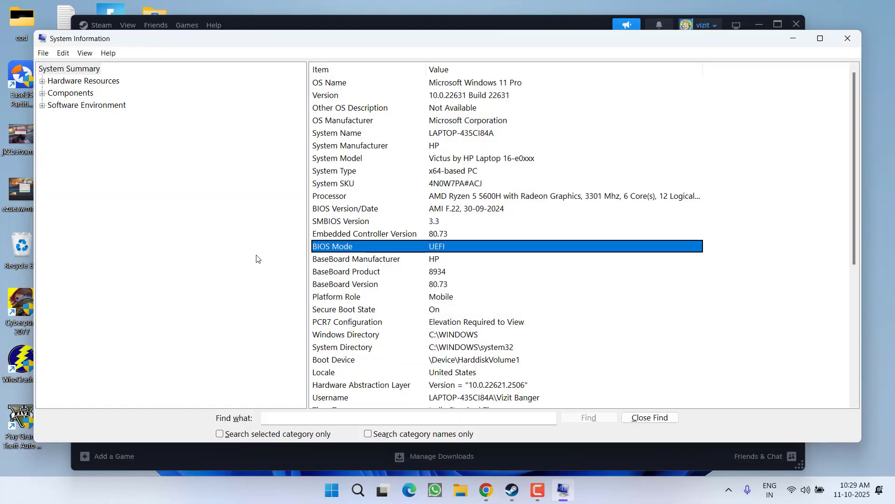
Show the desktop and start EaseUS Partition Master, approving the UAC prompt.
{"action": "key", "text": "super+d"}
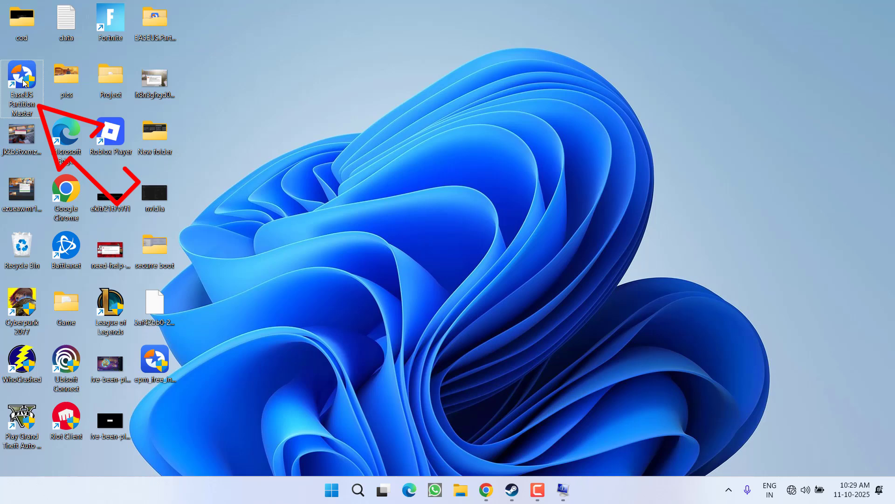
{"action": "double_click", "coordinate": [22, 83]}
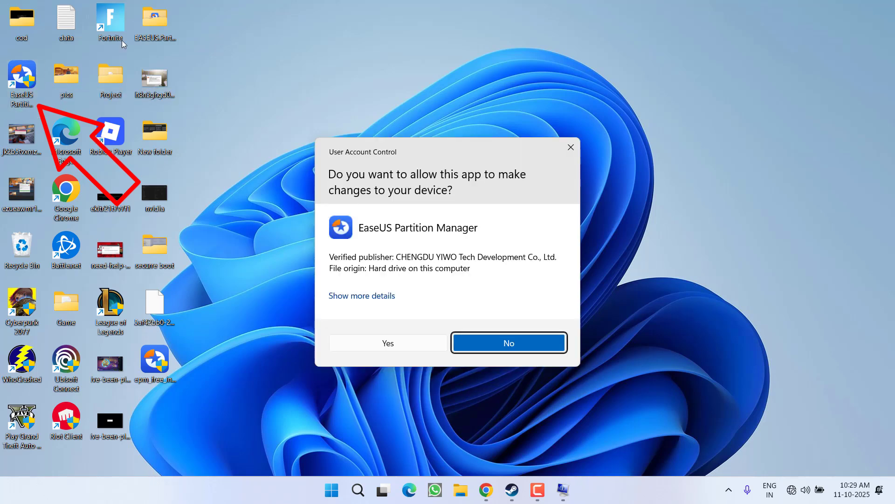
{"action": "left_click", "coordinate": [383, 347]}
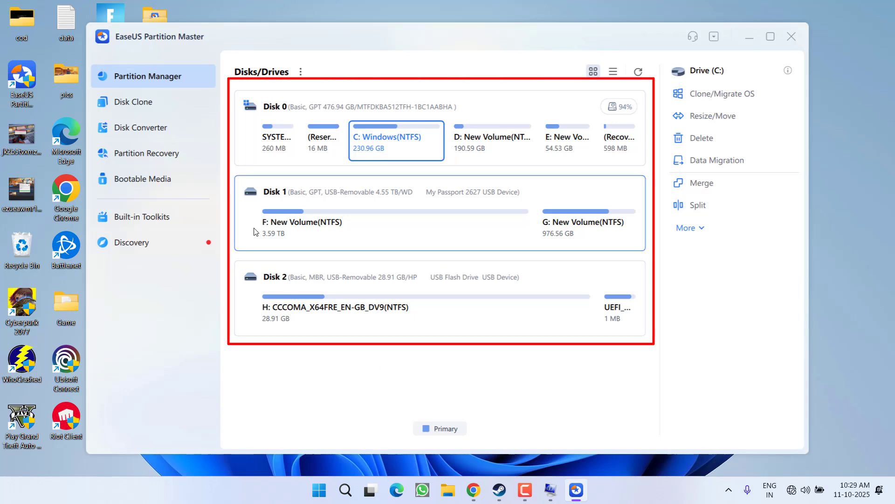
Inspect Disks 0, 1 and 2, show Disk Converter's operations, and open This PC.
{"action": "left_click", "coordinate": [248, 138]}
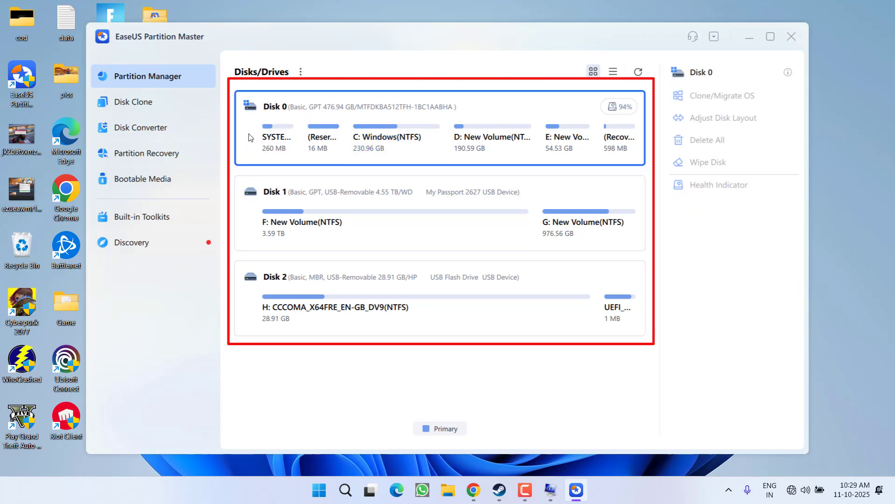
{"action": "left_click", "coordinate": [252, 223]}
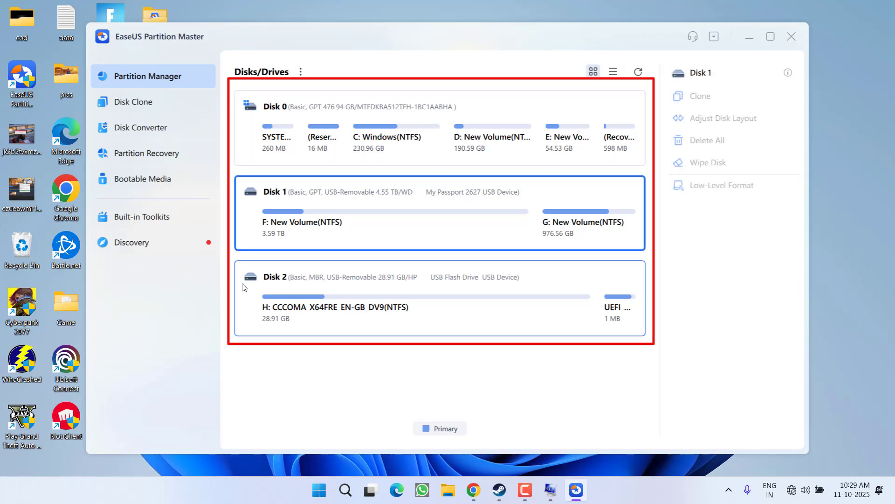
{"action": "left_click", "coordinate": [244, 310]}
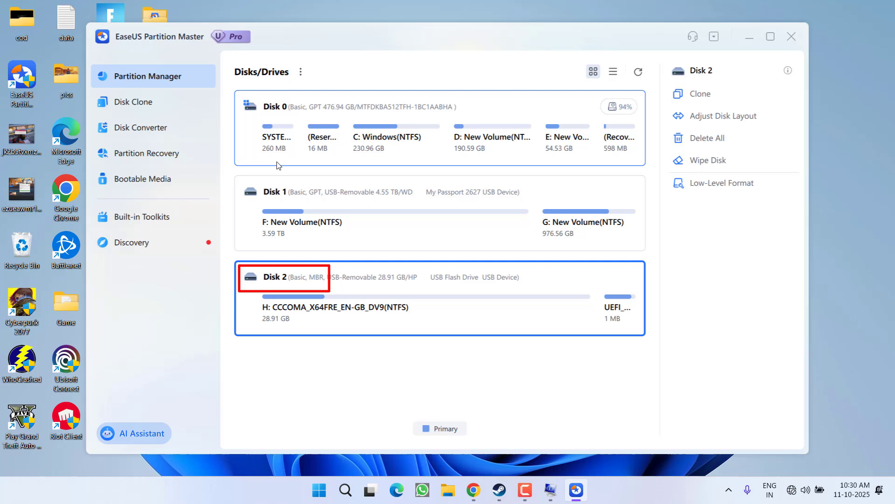
{"action": "left_click", "coordinate": [248, 154]}
{"action": "left_click", "coordinate": [254, 299]}
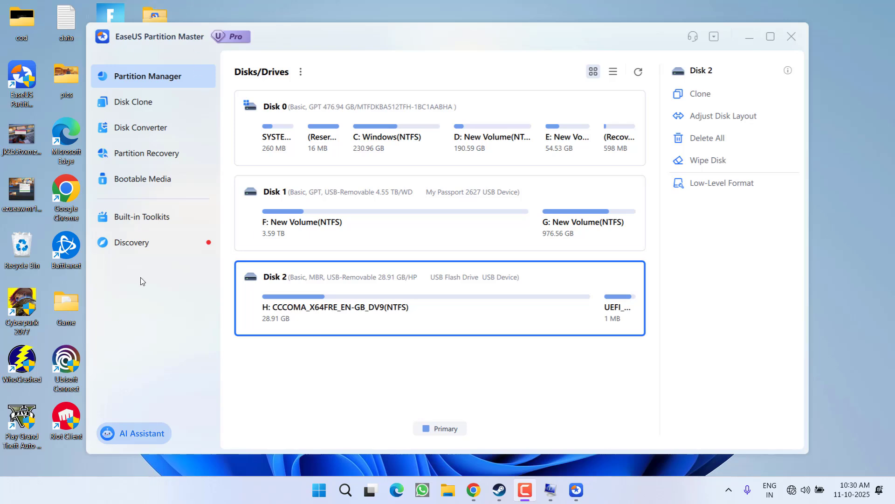
{"action": "left_click", "coordinate": [142, 134]}
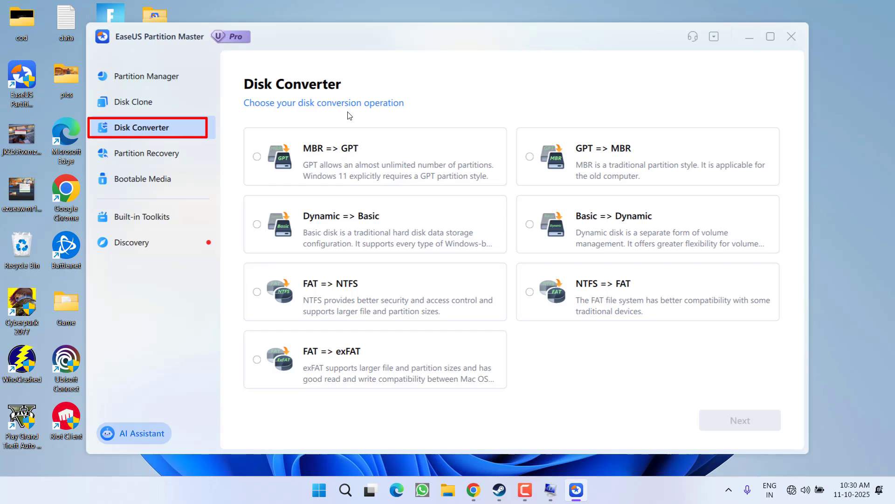
{"action": "key", "text": "super+e"}
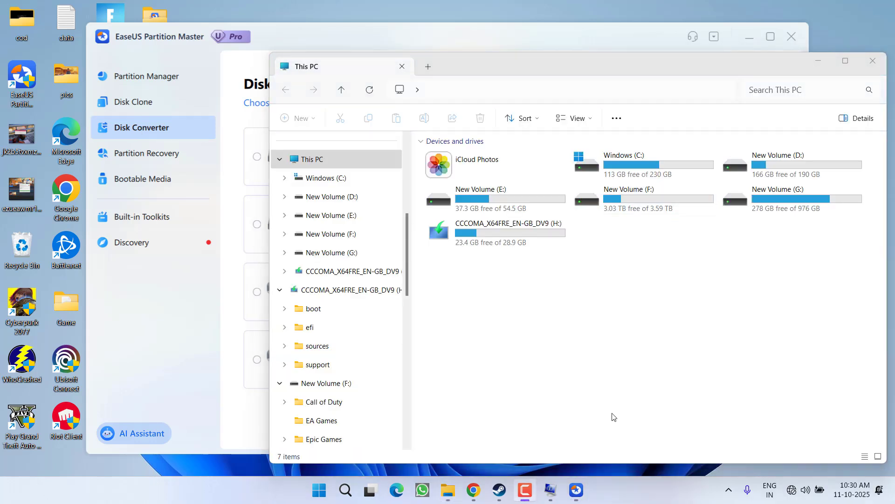
Open the H: USB drive to review its files, then close File Explorer.
{"action": "left_click", "coordinate": [494, 242]}
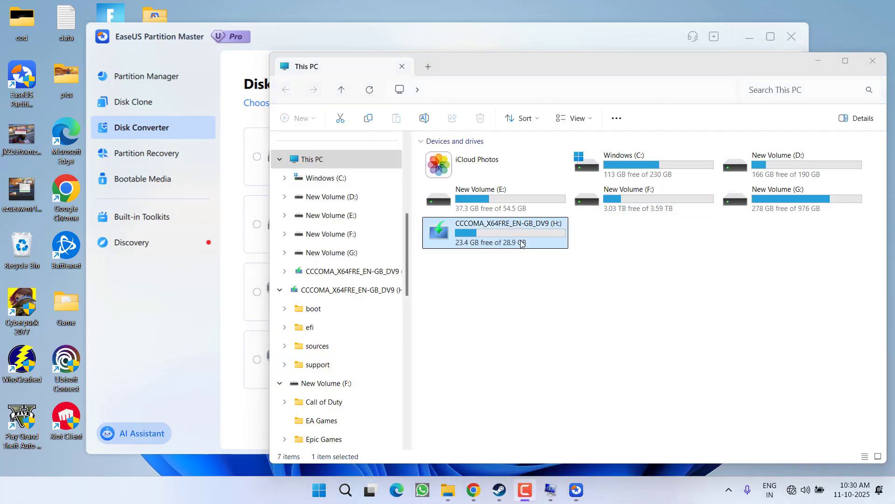
{"action": "right_click", "coordinate": [485, 231]}
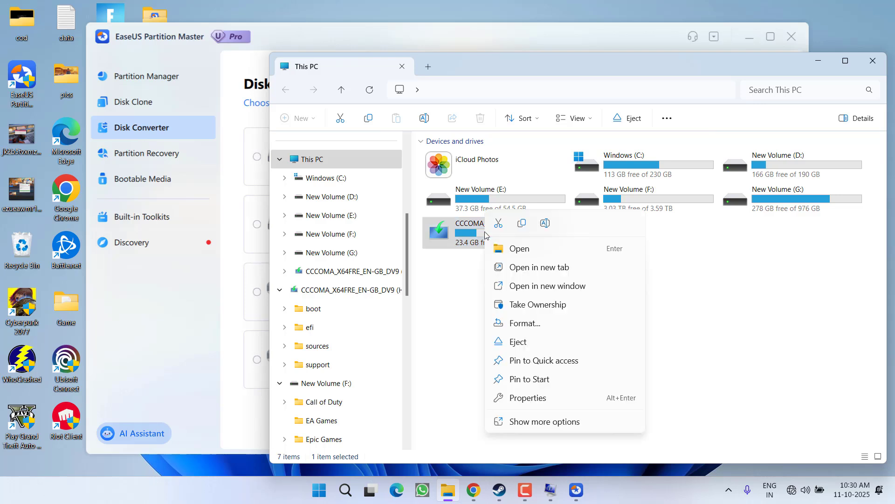
{"action": "left_click", "coordinate": [518, 304]}
{"action": "left_click_drag", "start_coordinate": [437, 228], "coordinate": [451, 325]}
{"action": "left_click_drag", "start_coordinate": [614, 62], "coordinate": [546, 45]}
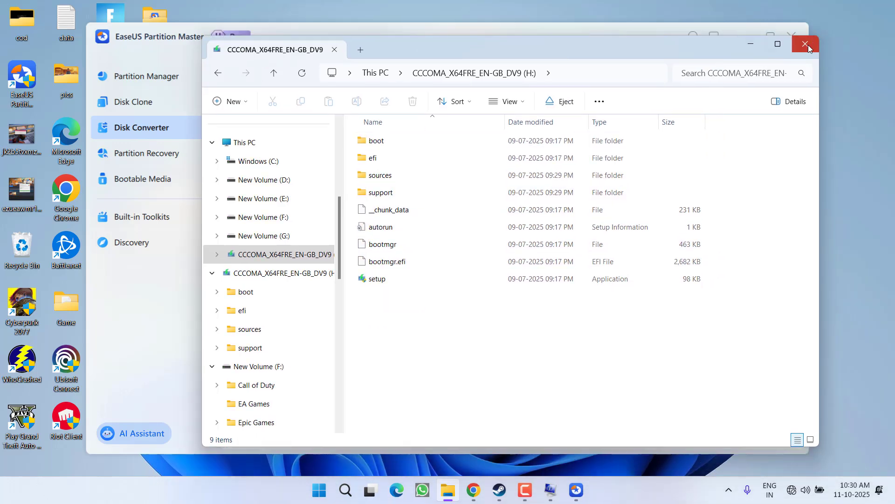
{"action": "left_click", "coordinate": [806, 44]}
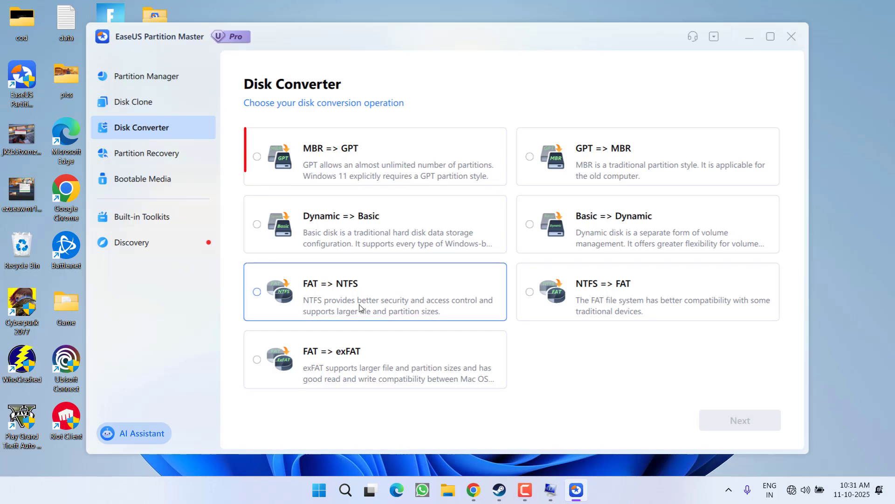
Convert Disk 2 from MBR to GPT with Disk Converter, then close EaseUS.
{"action": "left_click", "coordinate": [353, 166]}
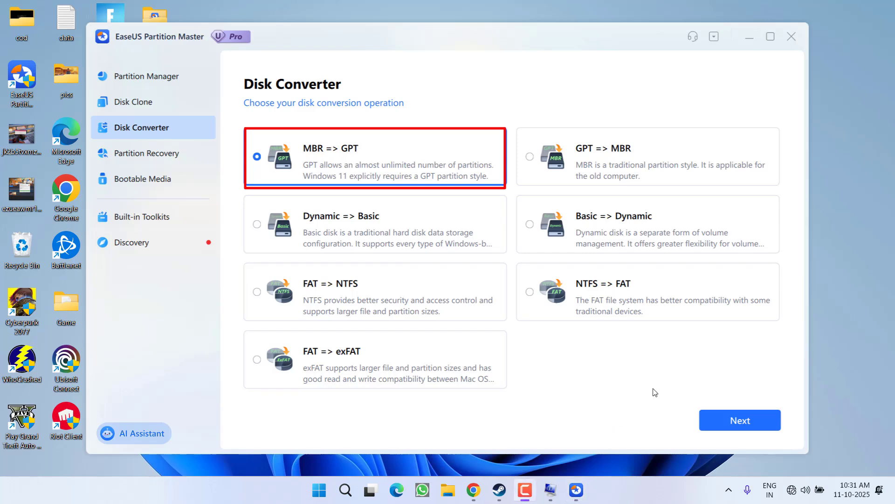
{"action": "left_click", "coordinate": [732, 423]}
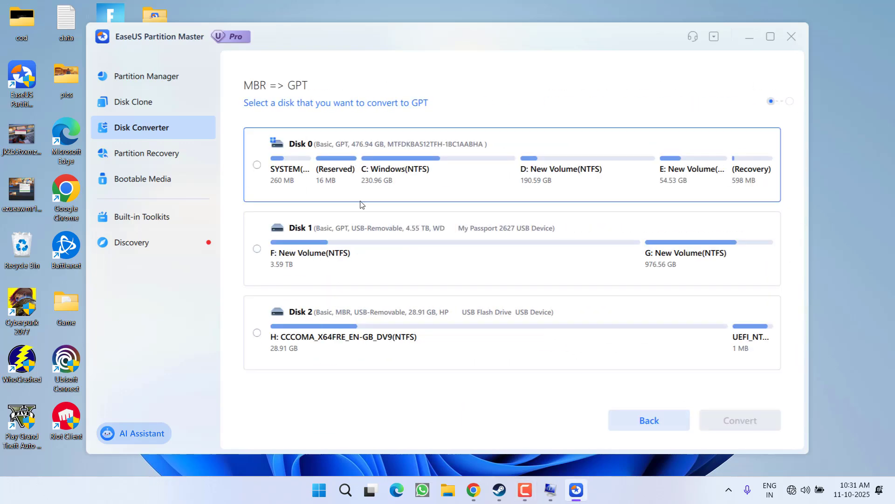
{"action": "left_click", "coordinate": [339, 354]}
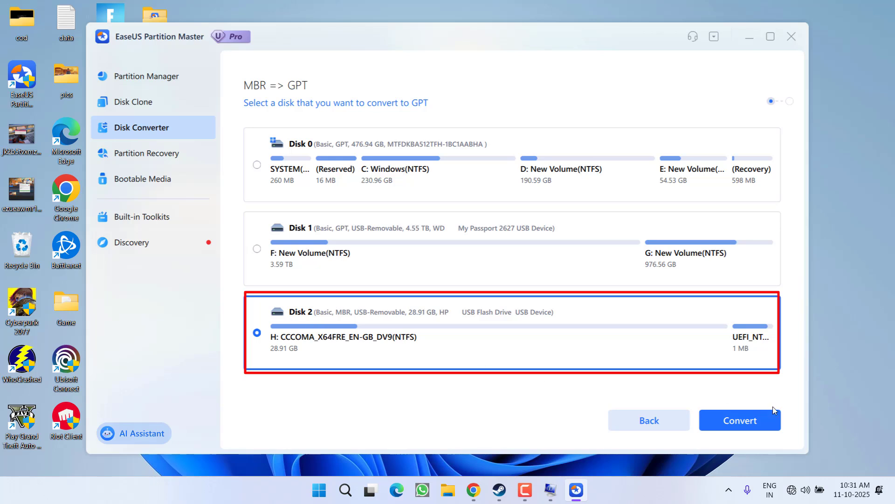
{"action": "left_click", "coordinate": [751, 432]}
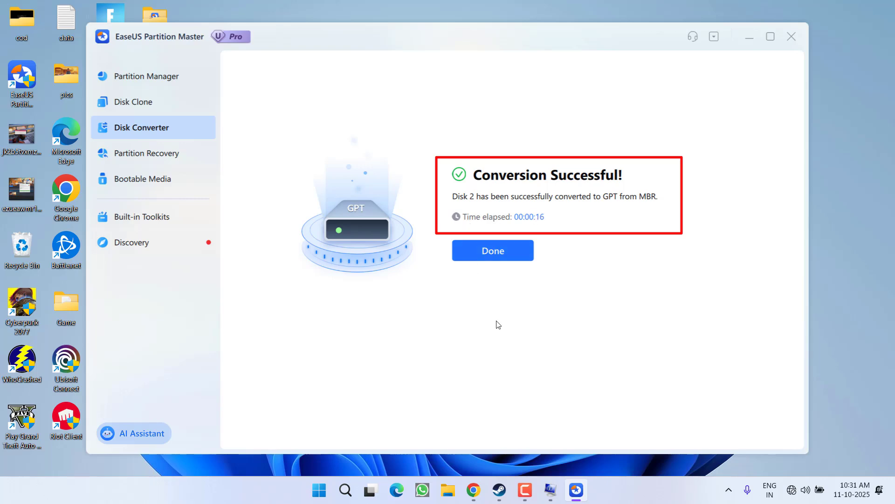
{"action": "key", "text": "alt+F4"}
Open the H: drive, confirm all nine files remain, and close File Explorer.
{"action": "key", "text": "super+e"}
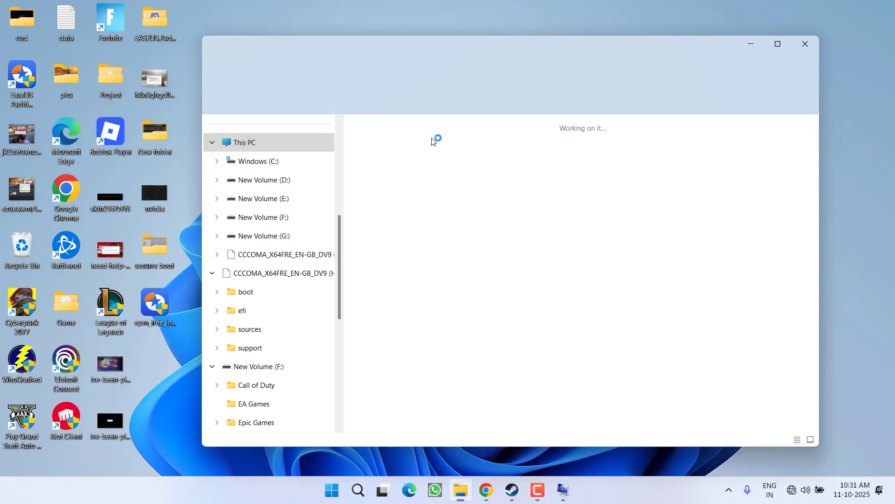
{"action": "double_click", "coordinate": [414, 224]}
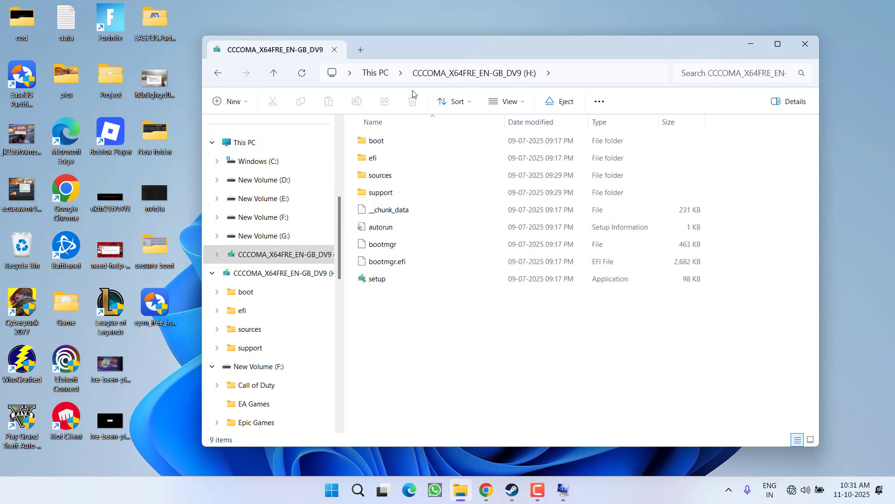
{"action": "left_click_drag", "start_coordinate": [385, 344], "coordinate": [379, 140]}
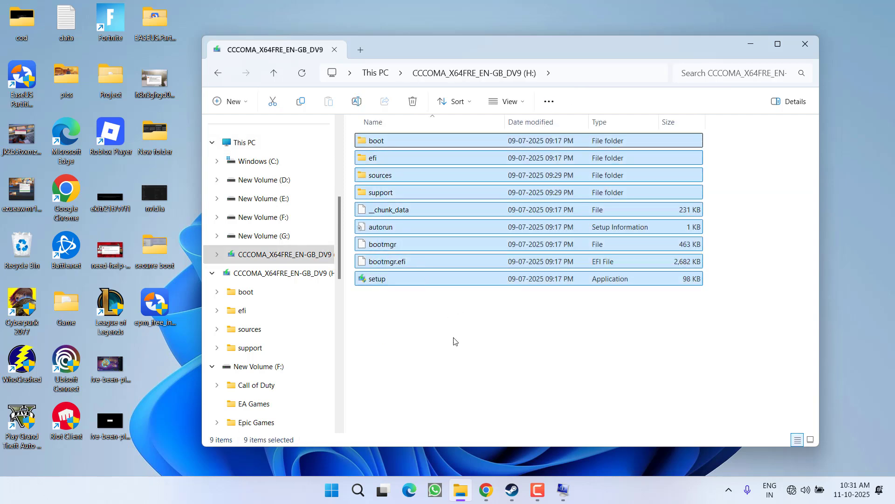
{"action": "left_click", "coordinate": [462, 367]}
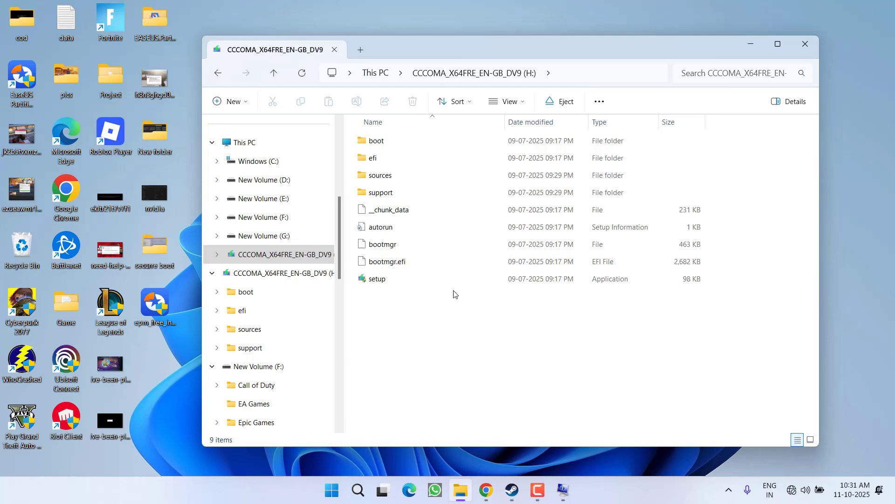
{"action": "left_click", "coordinate": [805, 46]}
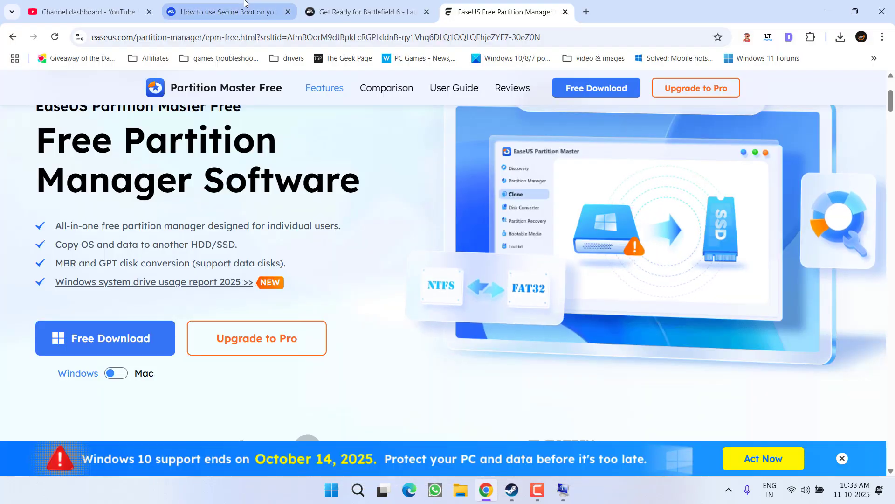
From the EA Secure Boot article, open ASRock's Secure Boot guide in a new tab and read it.
{"action": "left_click", "coordinate": [244, 9]}
{"action": "scroll", "coordinate": [259, 335], "scroll_direction": "down", "scroll_amount": 5}
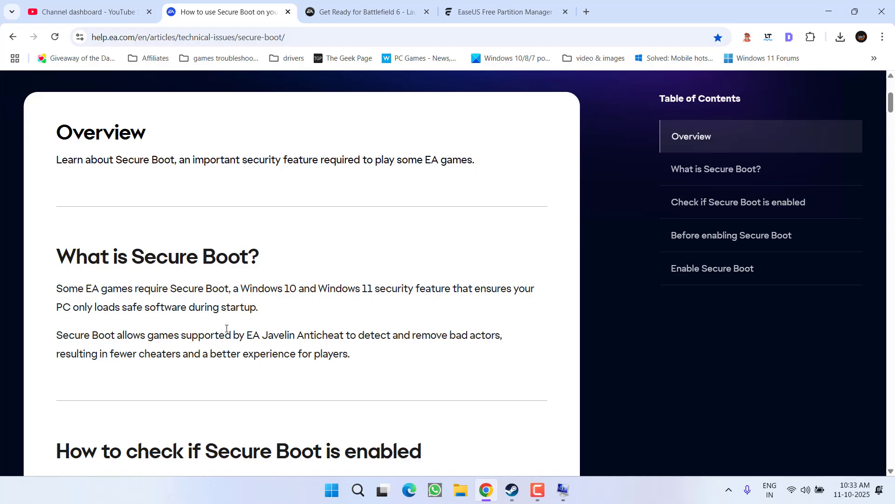
{"action": "scroll", "coordinate": [252, 303], "scroll_direction": "down", "scroll_amount": 15}
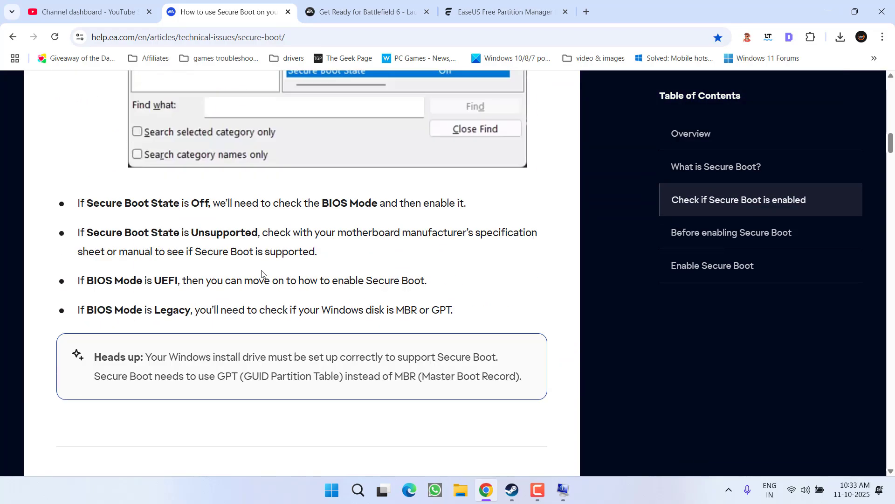
{"action": "scroll", "coordinate": [256, 269], "scroll_direction": "down", "scroll_amount": 12}
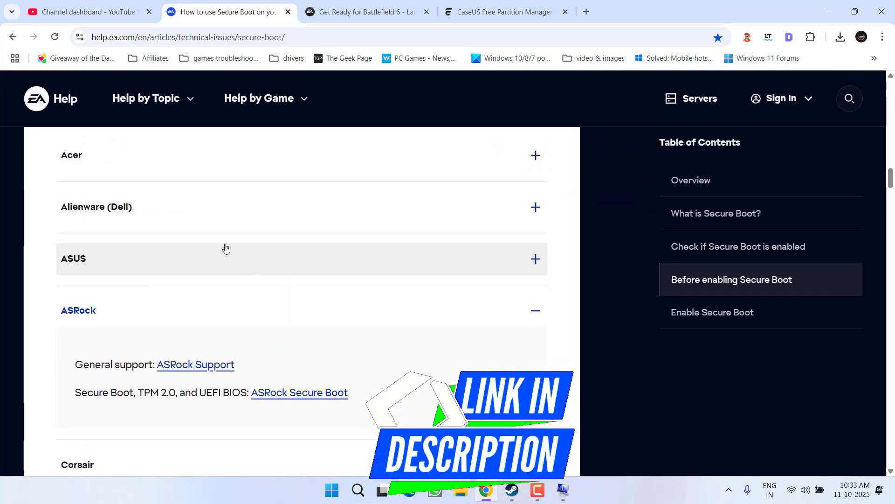
{"action": "scroll", "coordinate": [136, 256], "scroll_direction": "down", "scroll_amount": 3}
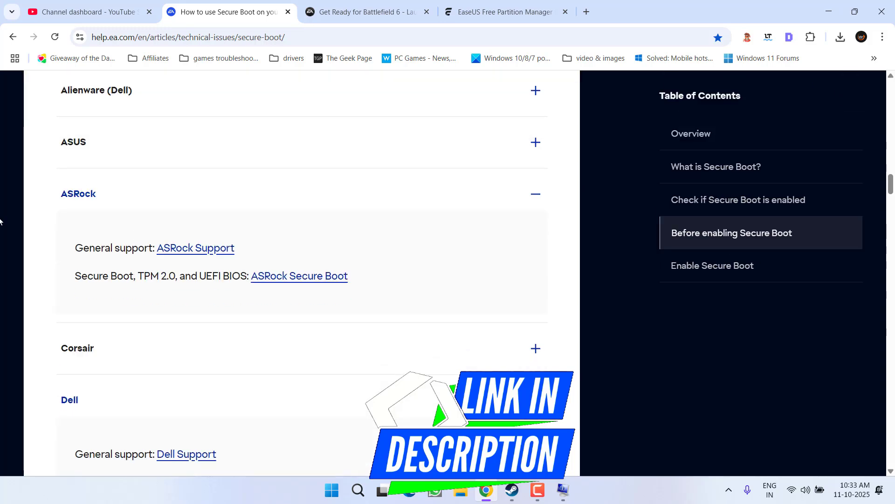
{"action": "middle_click", "coordinate": [288, 278]}
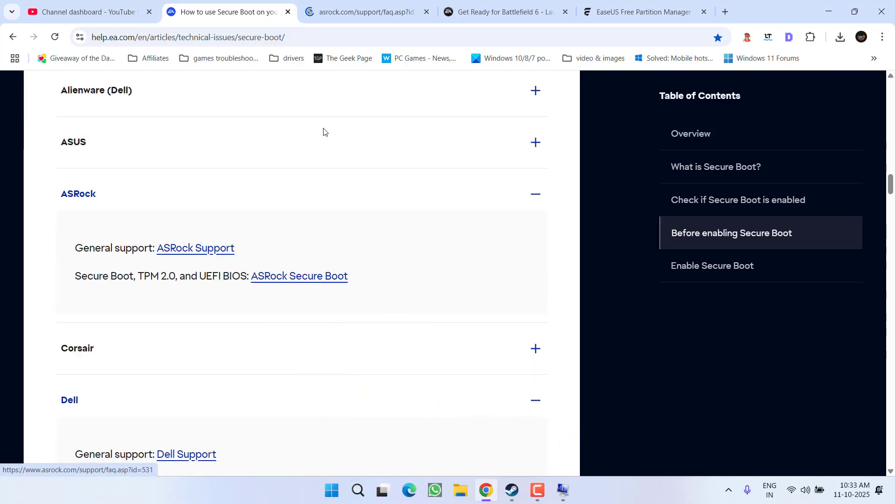
{"action": "key", "text": "ctrl+Tab"}
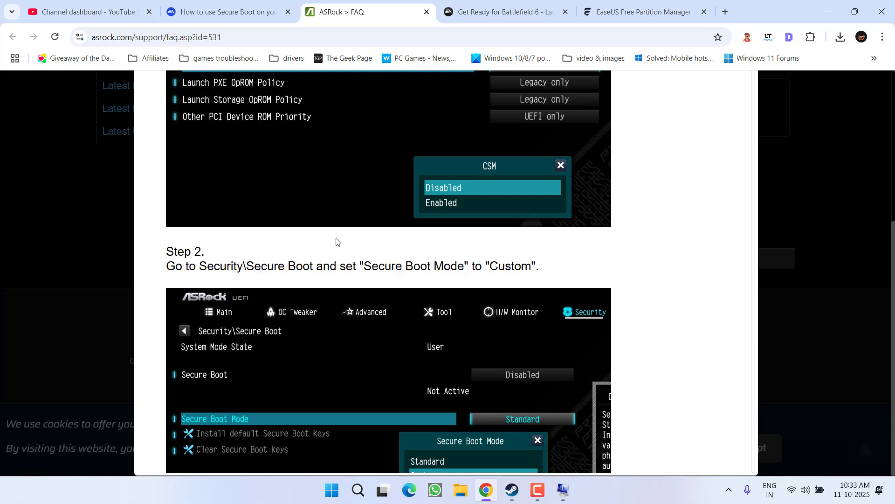
{"action": "scroll", "coordinate": [336, 242], "scroll_direction": "up", "scroll_amount": 3}
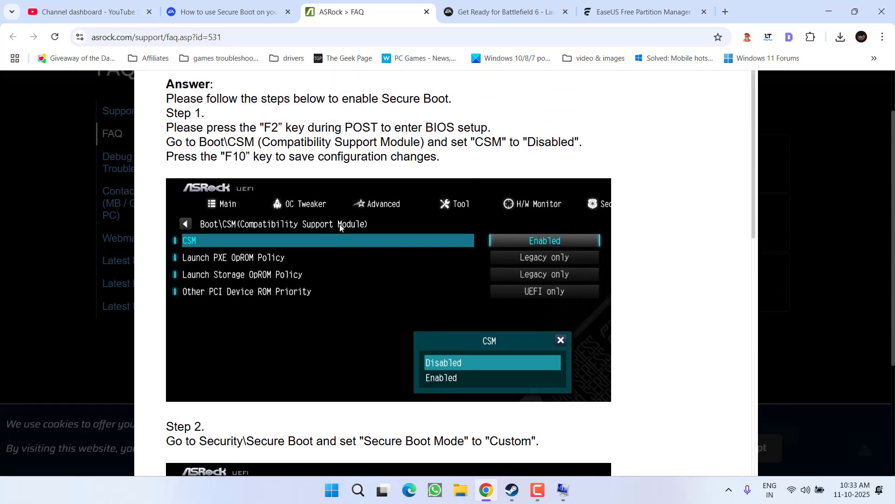